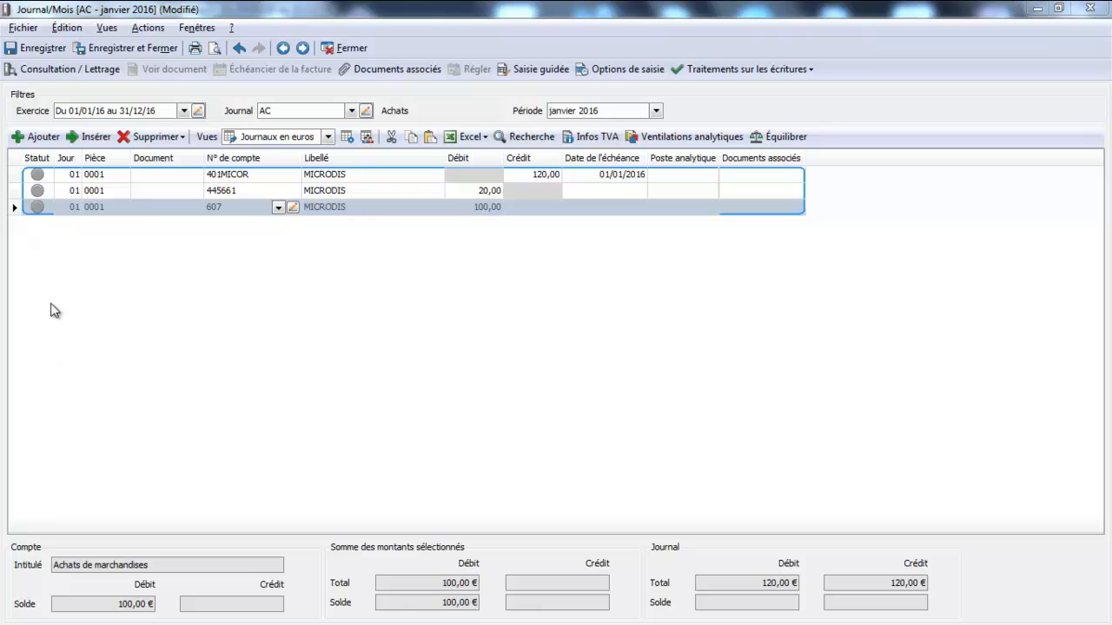
Add a new purchase entry crediting supplier account 401FORM with 120, and start its second line
click(40, 140)
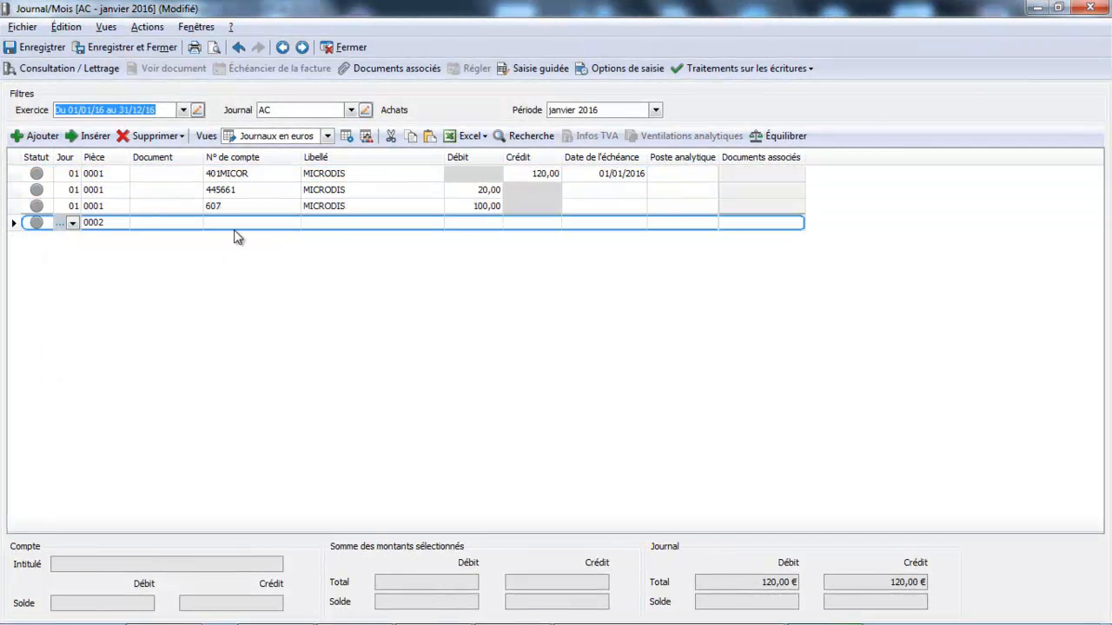
click(256, 224)
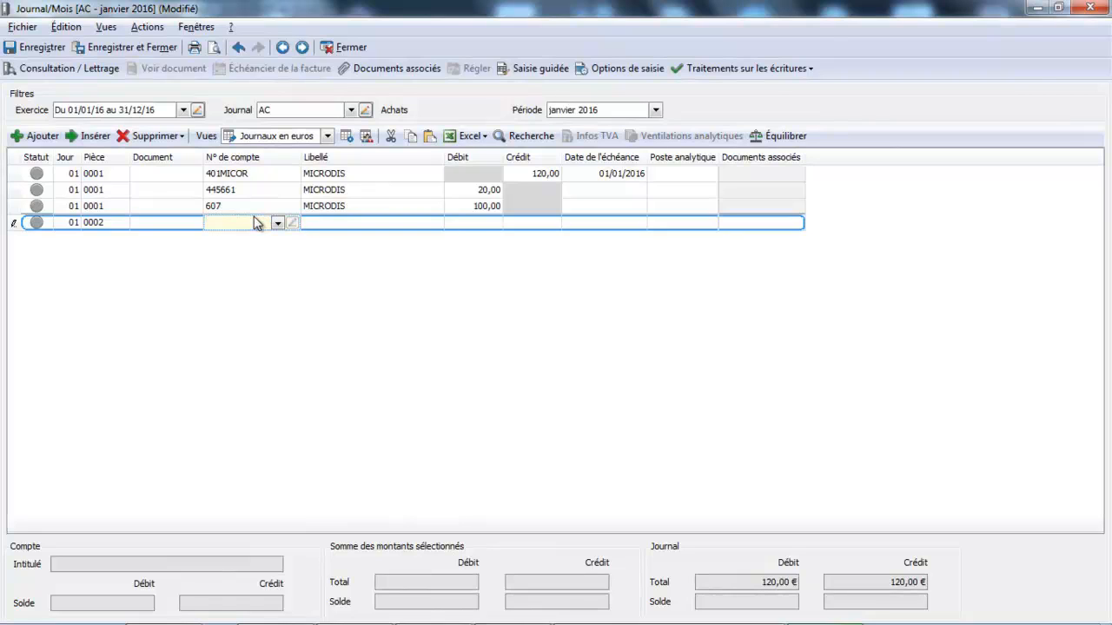
text(401F)
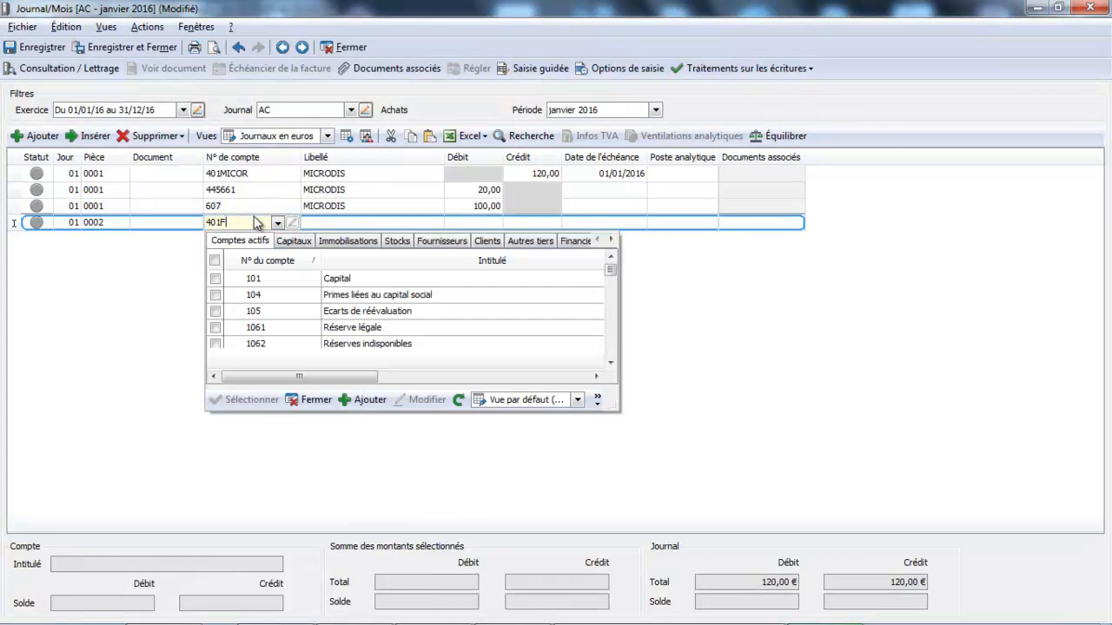
double_click(259, 279)
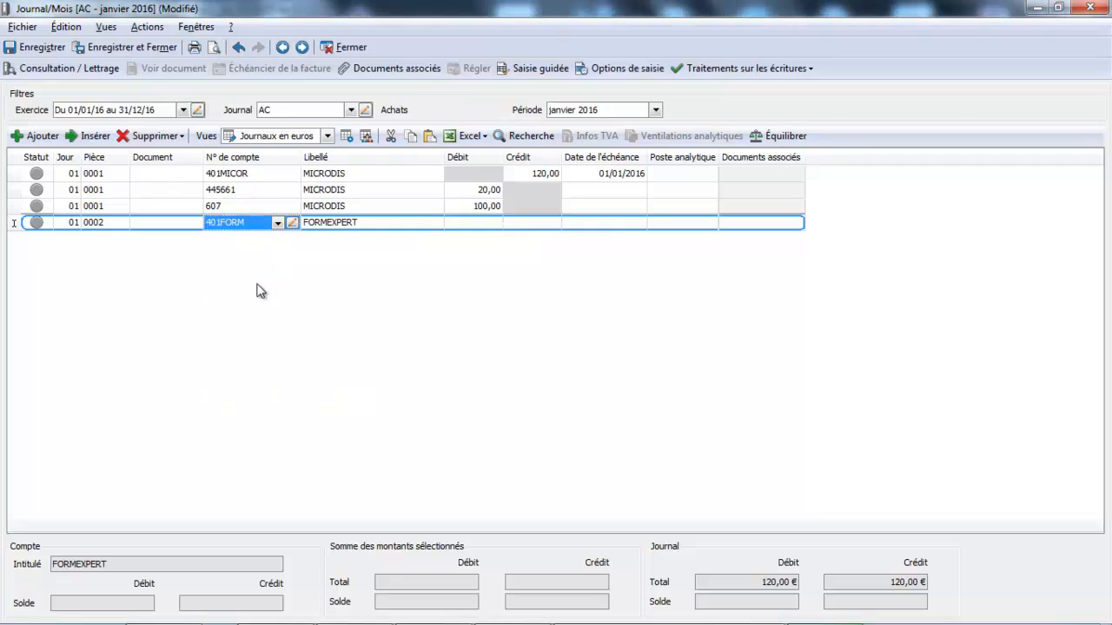
text(120)
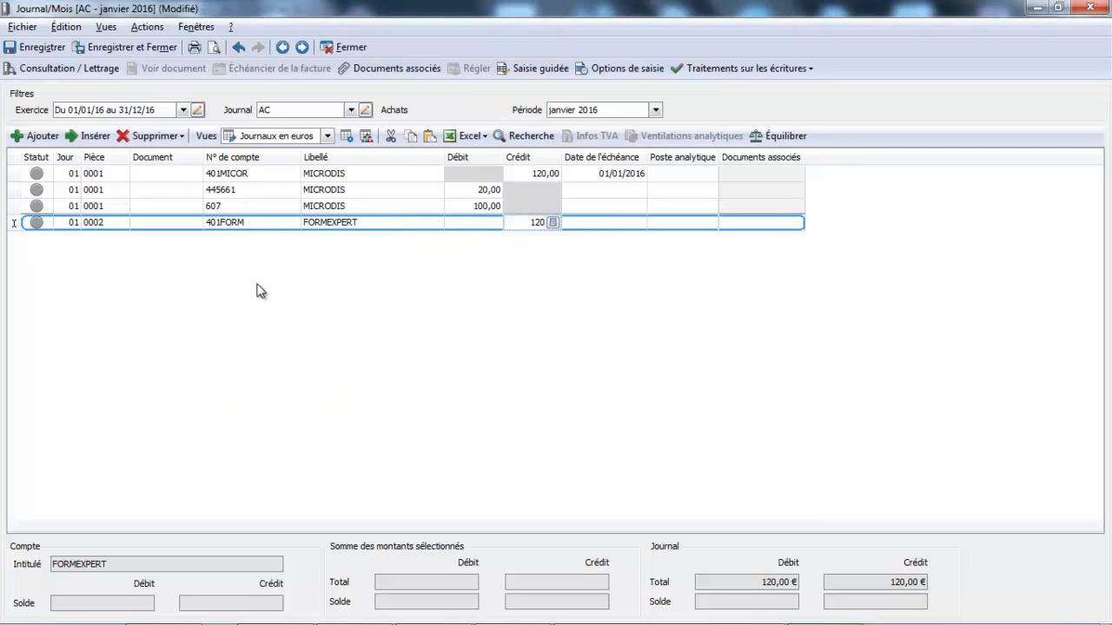
key(Return)
key(Return)
key(Return)
key(Return)
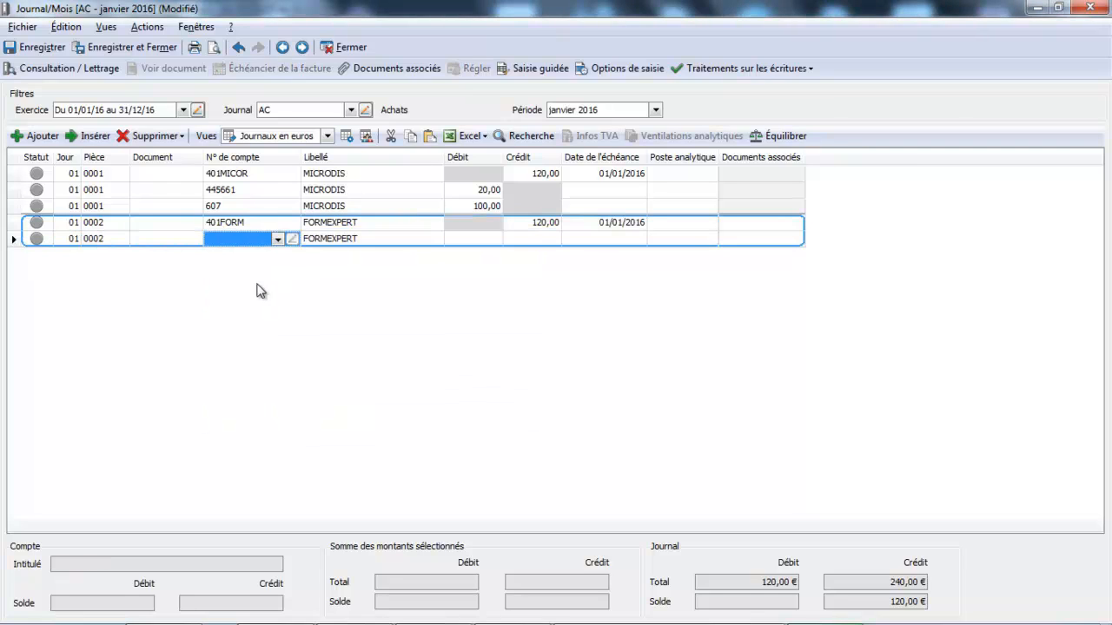
Assign account 44586, taxes on invoices not yet received, to the second line of the FORMEXPERT entry
text(44)
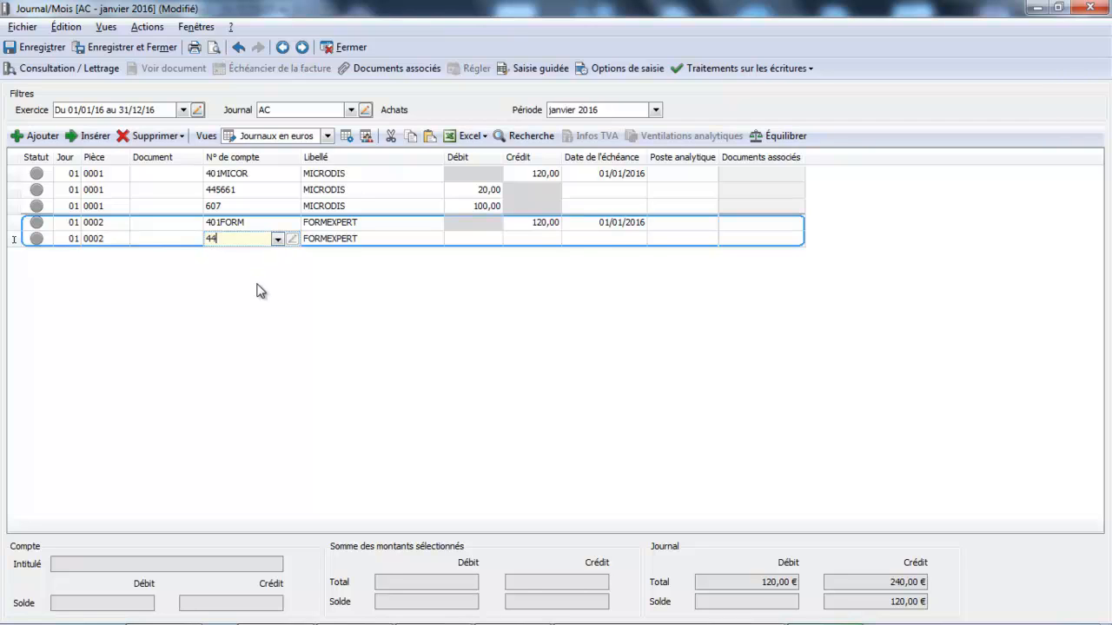
text(58)
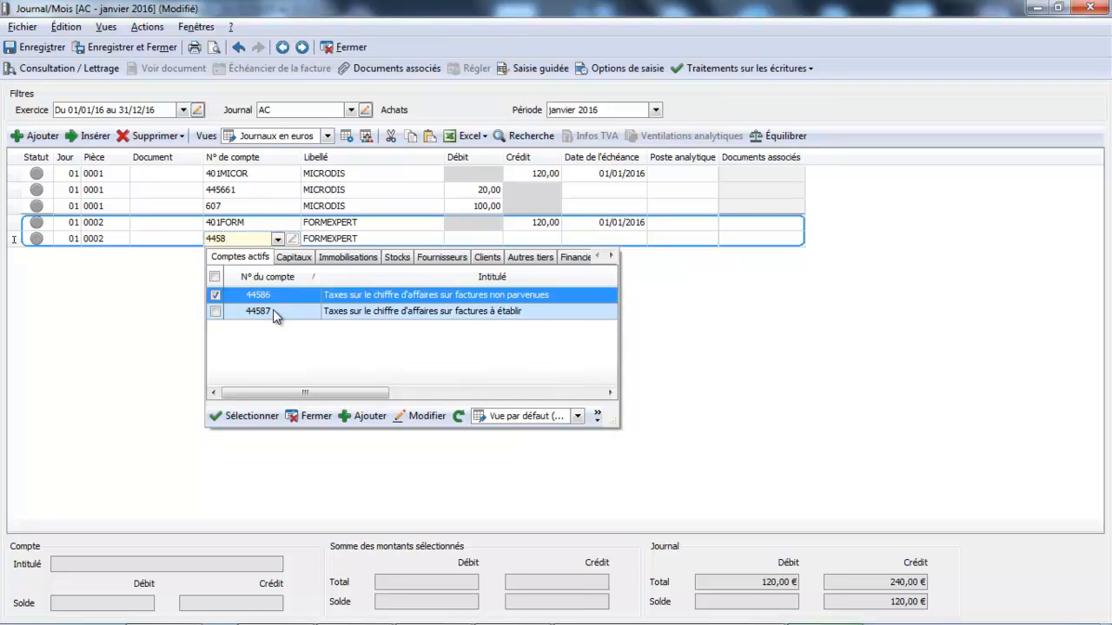
key(BackSpace)
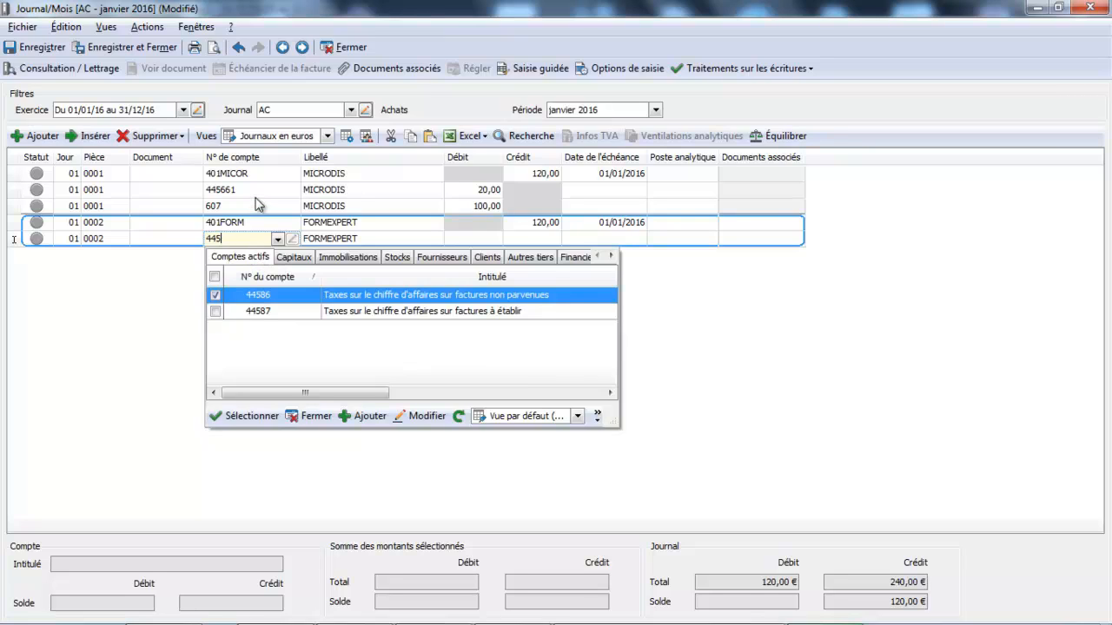
text(66)
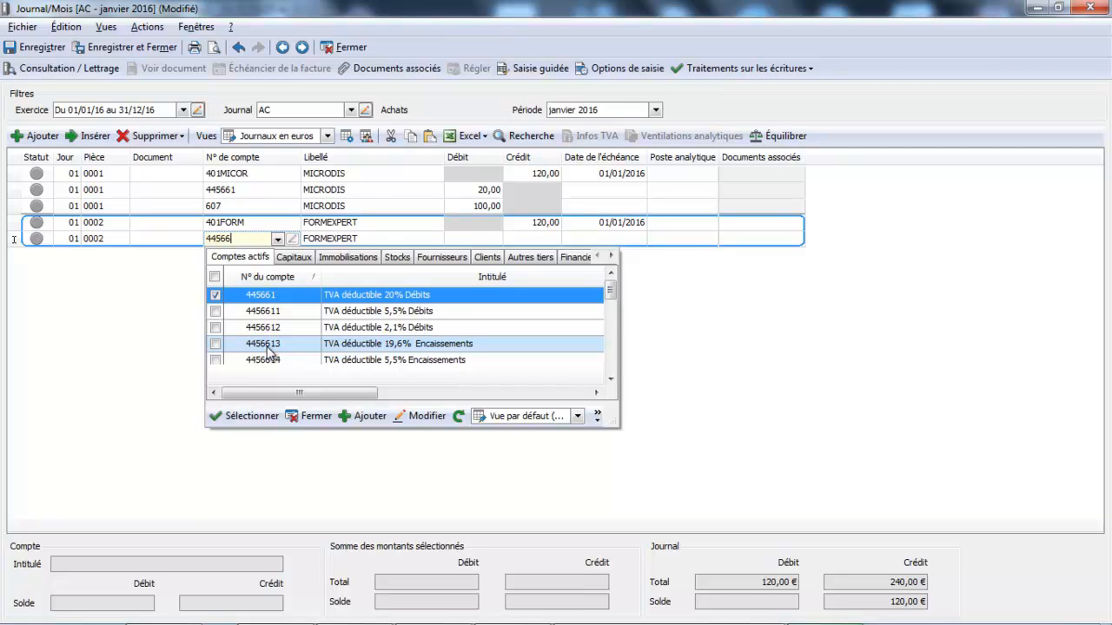
key(BackSpace)
key(BackSpace)
text(86)
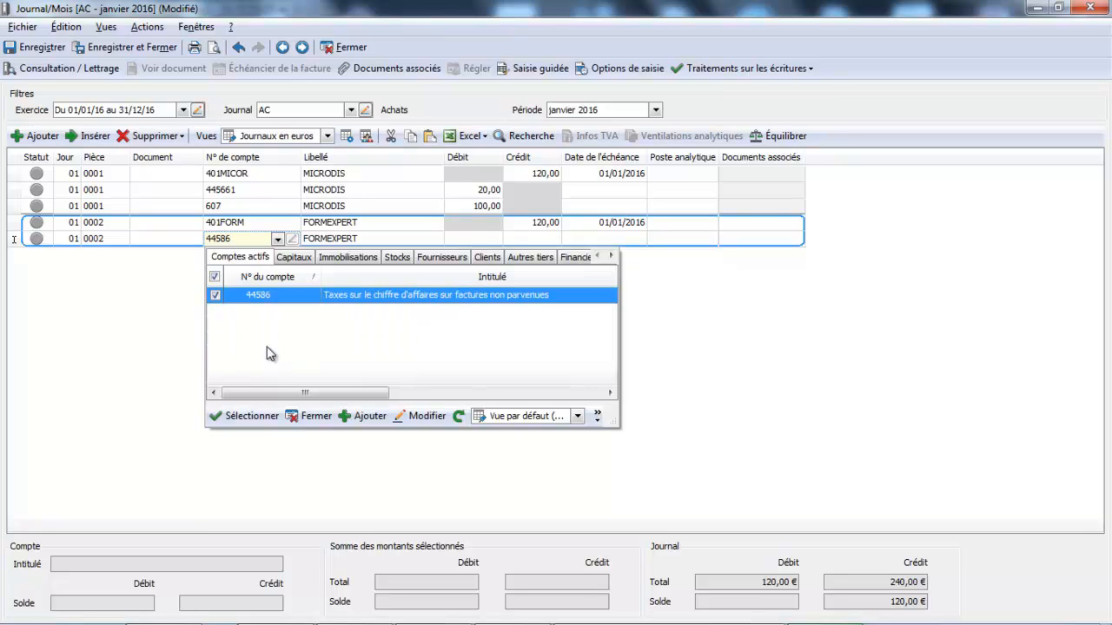
double_click(259, 296)
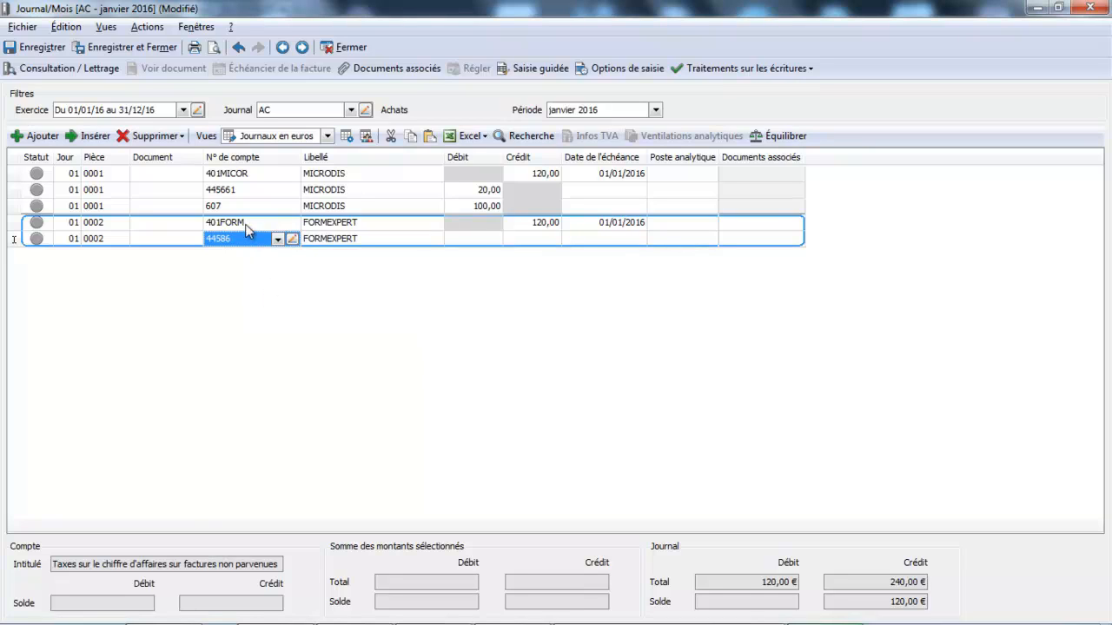
Enter a debit of 20 on the 44586 line and validate the line
click(482, 240)
click(482, 240)
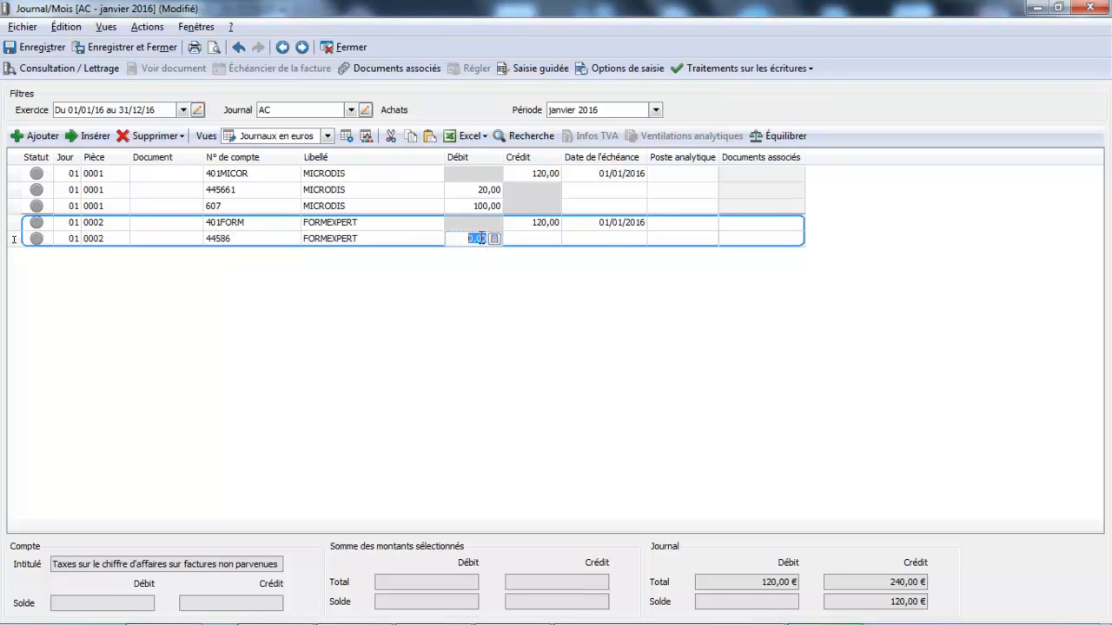
text(20)
key(Return)
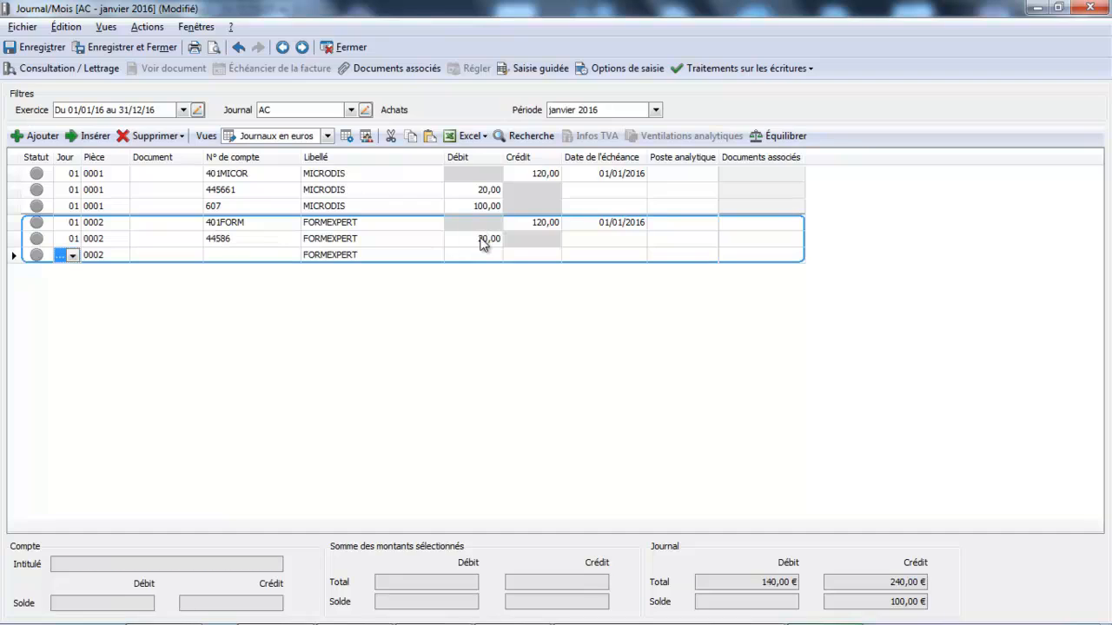
Assign account 633 to the third FORMEXPERT line and balance the entry automatically with a 100,00 debit
key(Return)
key(Return)
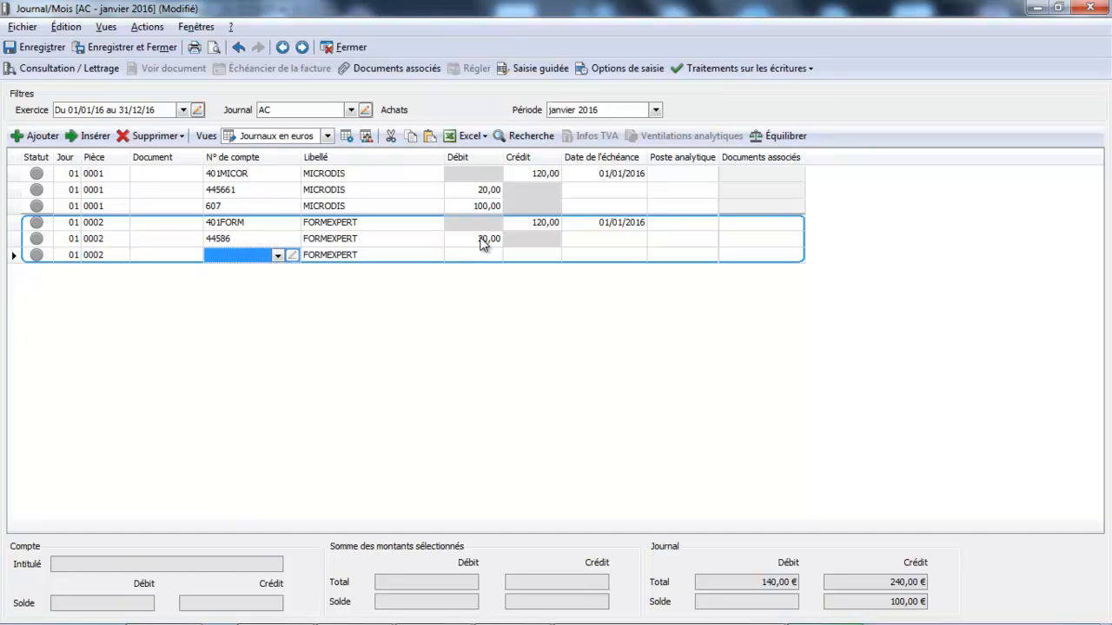
text(633)
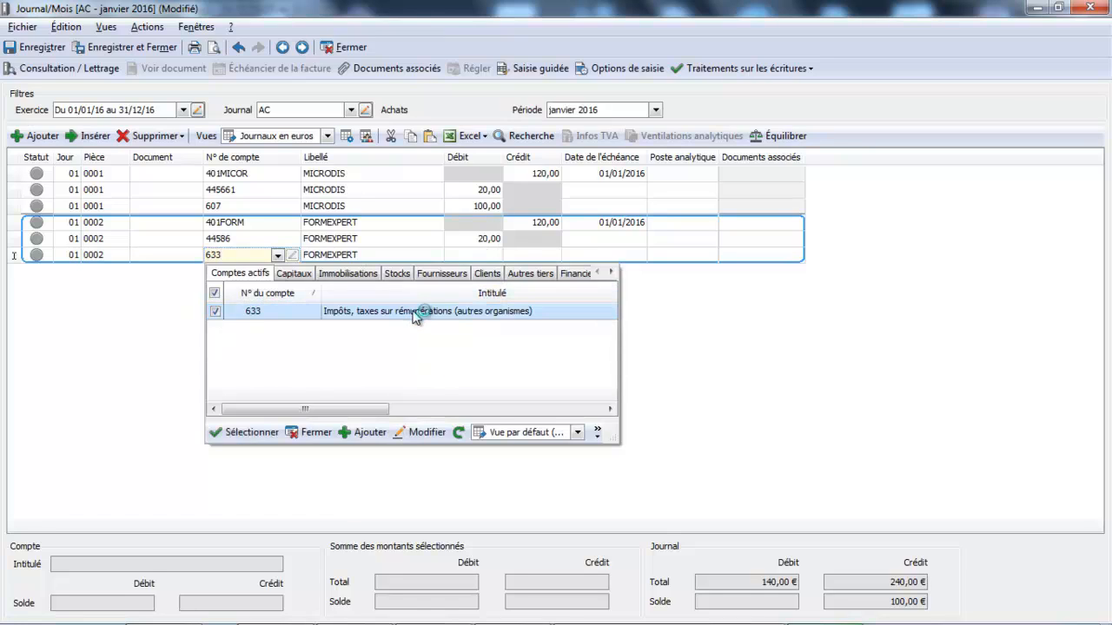
double_click(414, 313)
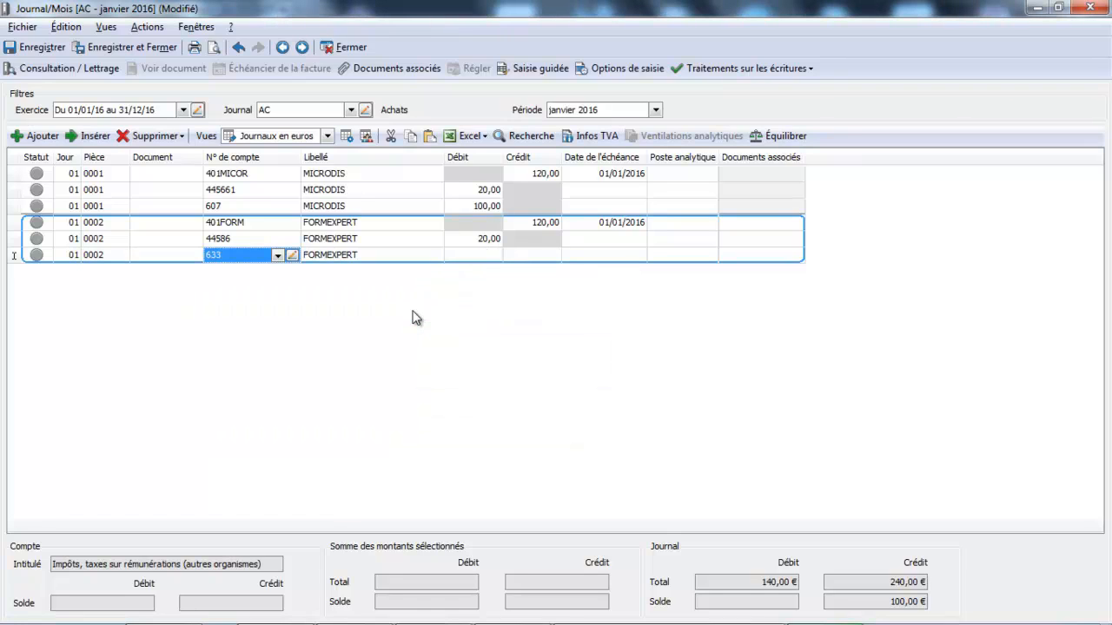
click(784, 139)
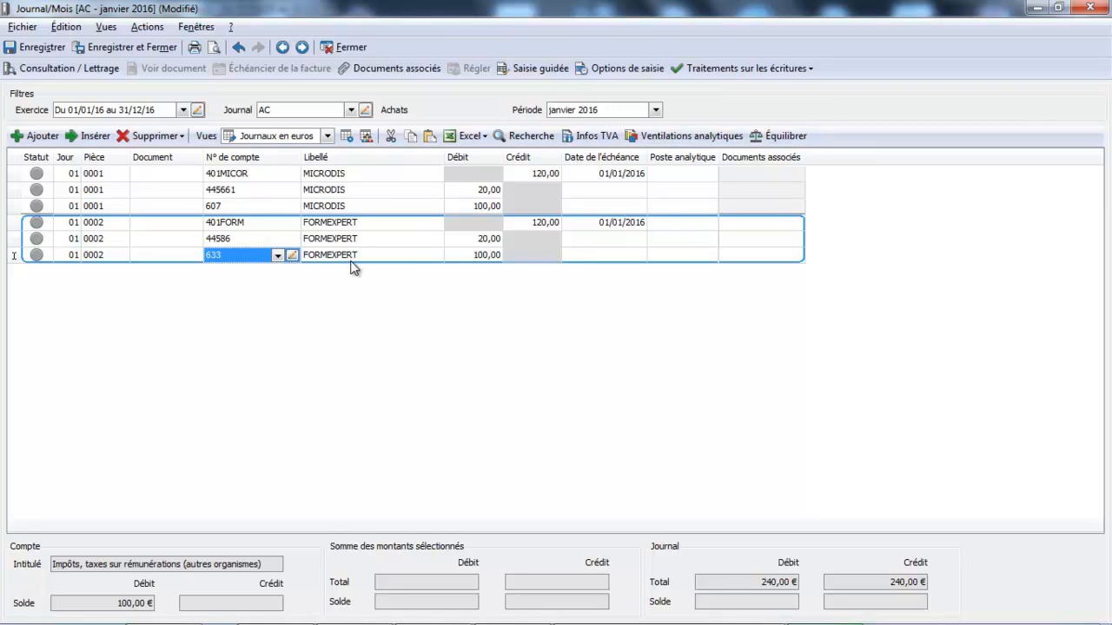
Switch to the BP bank journal for février 2016, saving the changes to the purchase journal
click(351, 110)
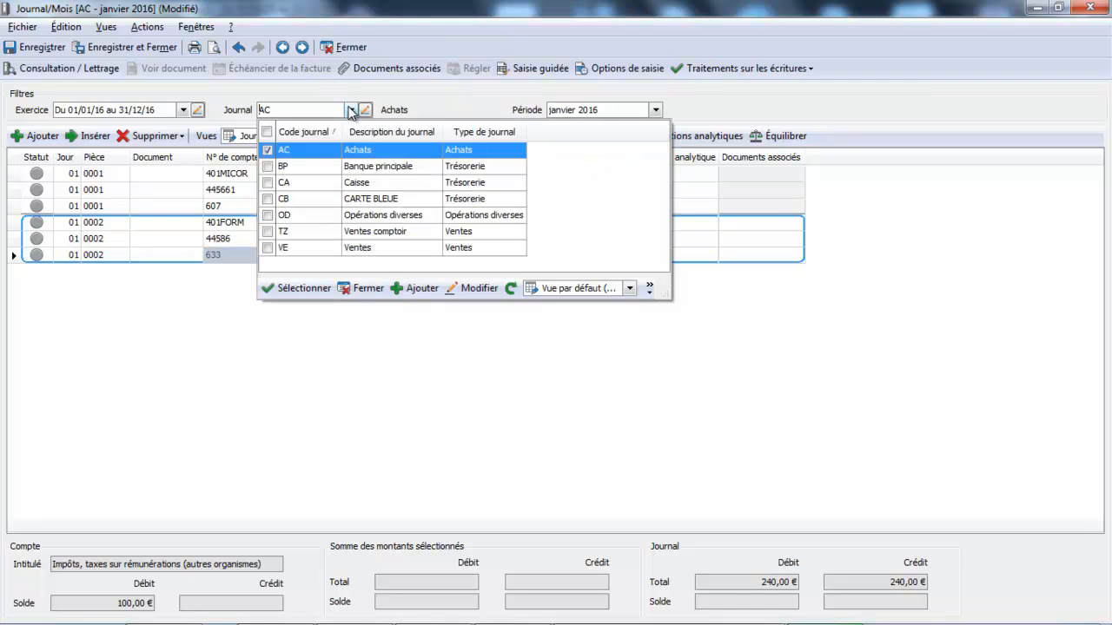
click(325, 164)
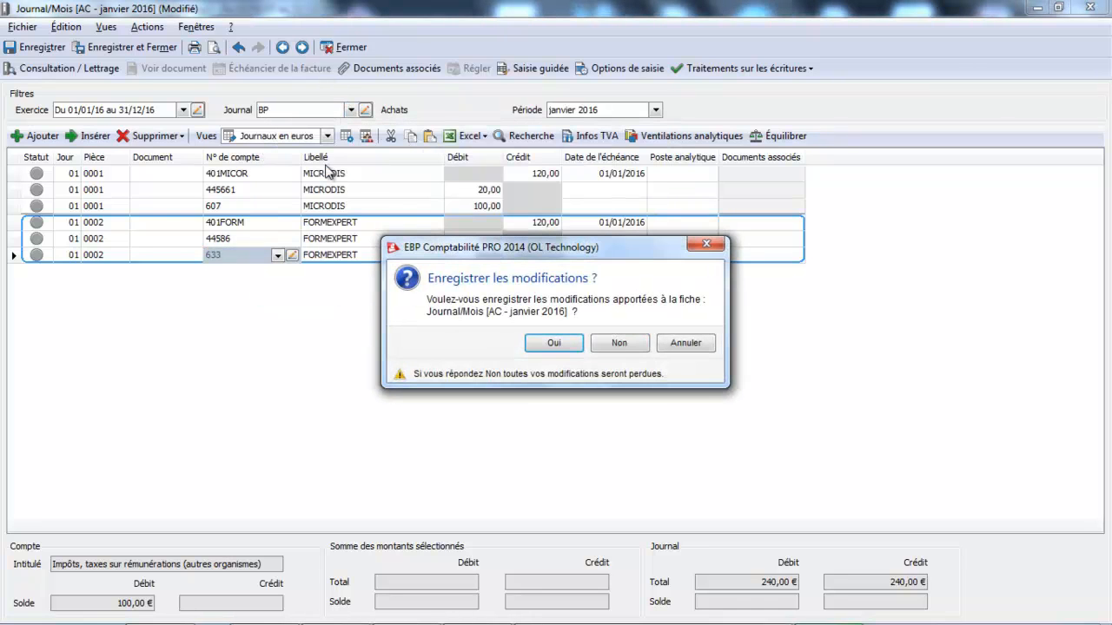
click(554, 342)
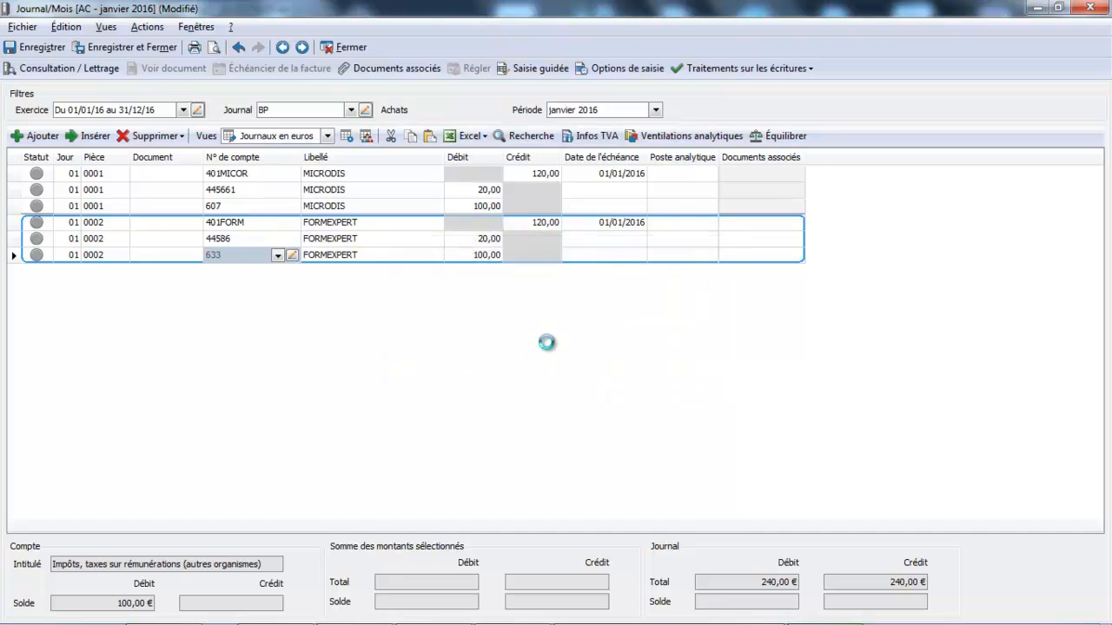
click(657, 110)
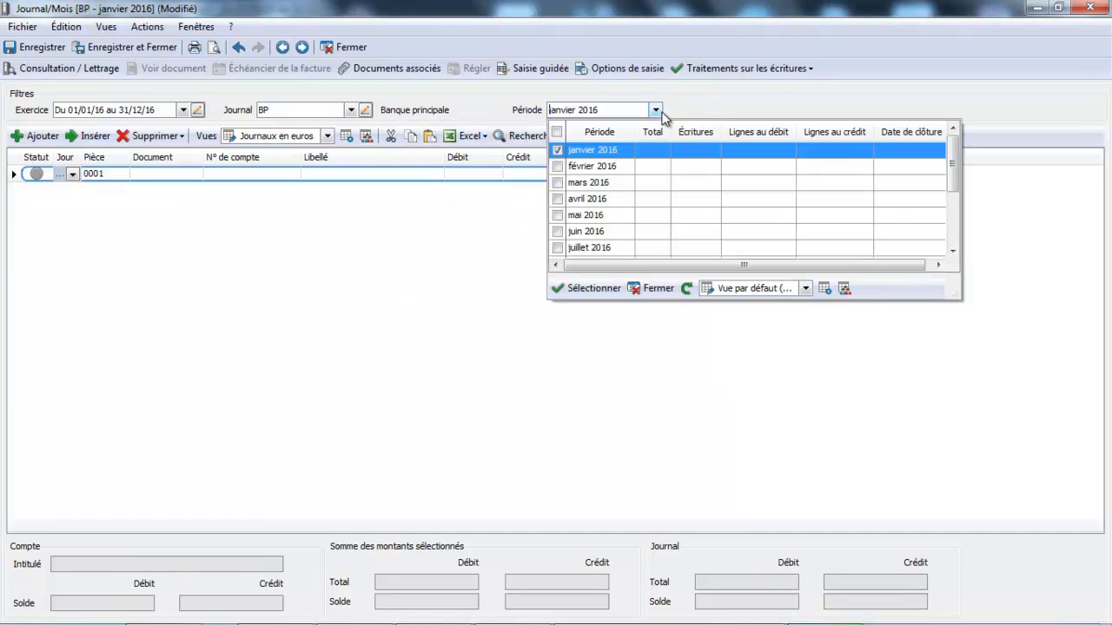
click(630, 169)
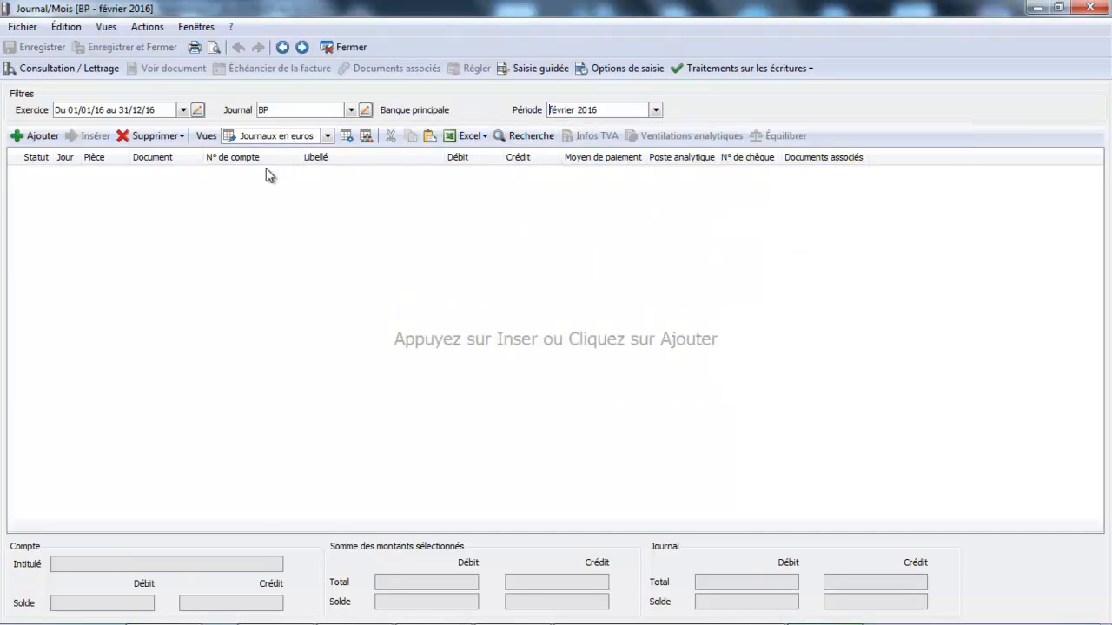
Add a bank entry debiting supplier account 401FORM with 120
click(40, 136)
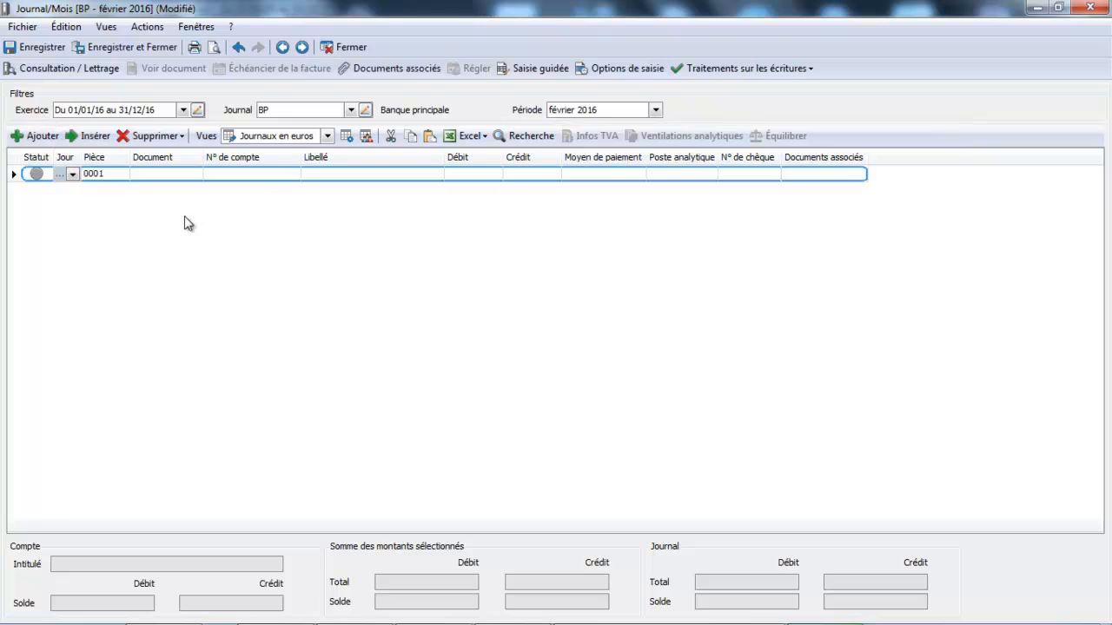
click(255, 175)
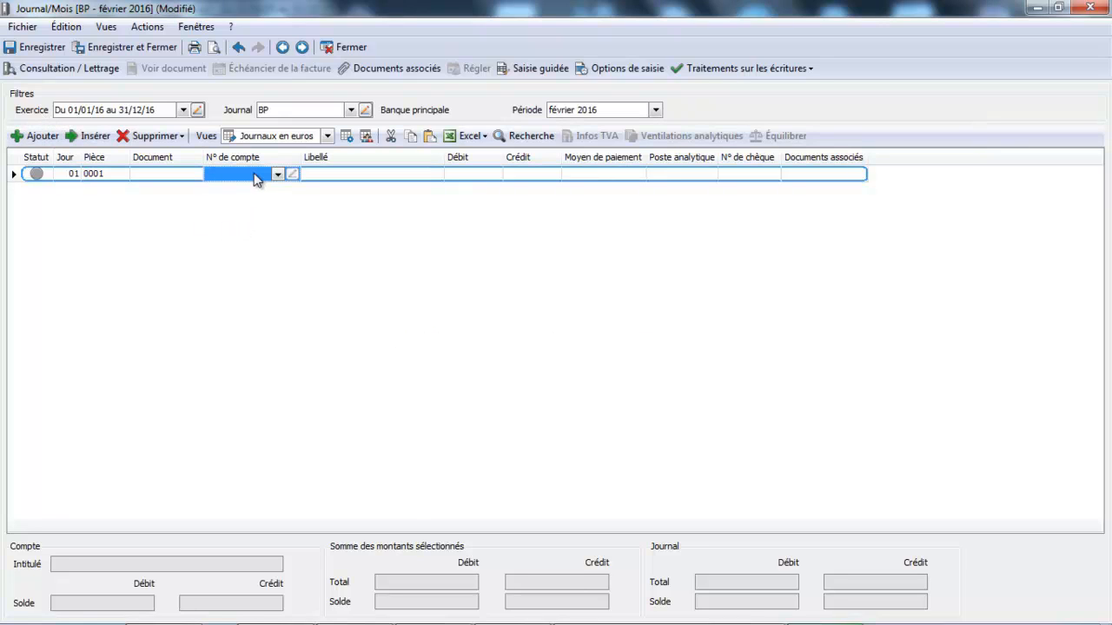
text(401)
click(255, 248)
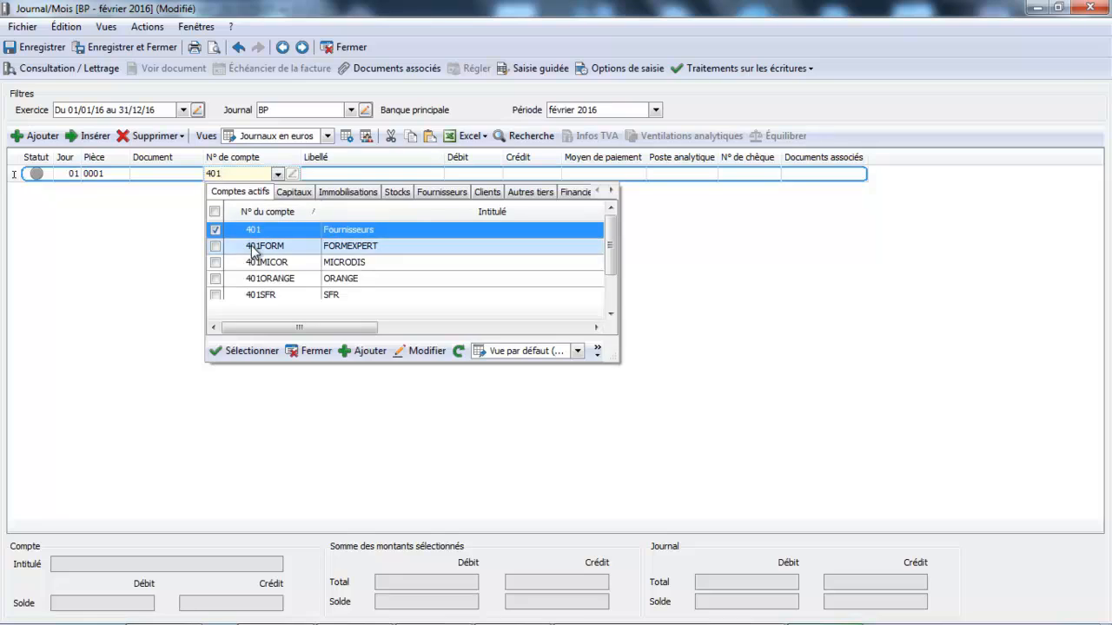
double_click(251, 248)
key(Tab)
key(Tab)
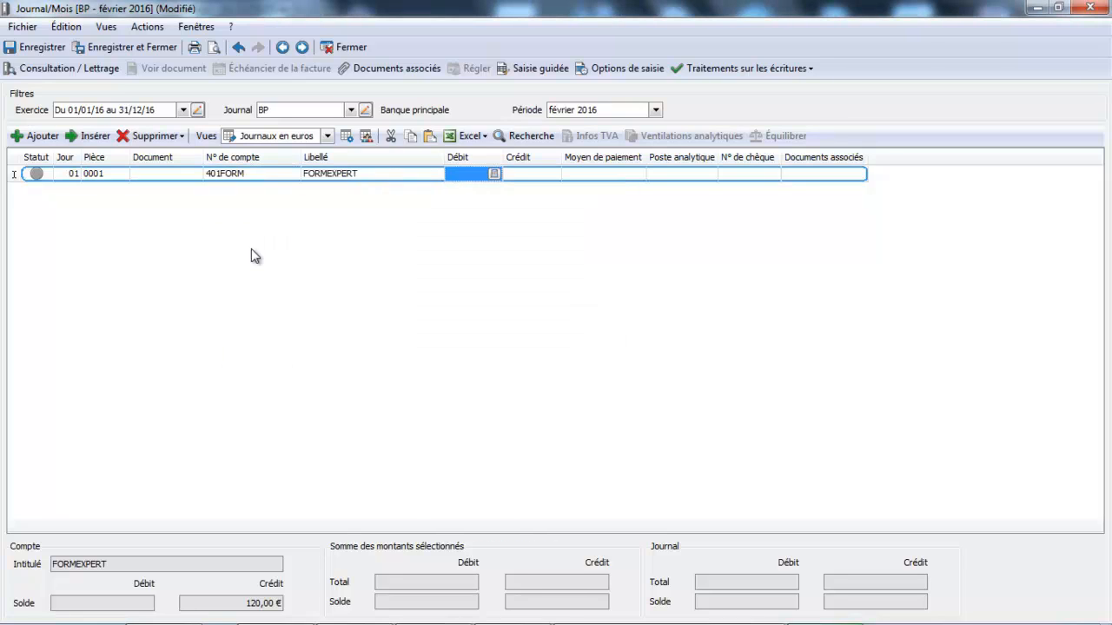
text(120)
key(Tab)
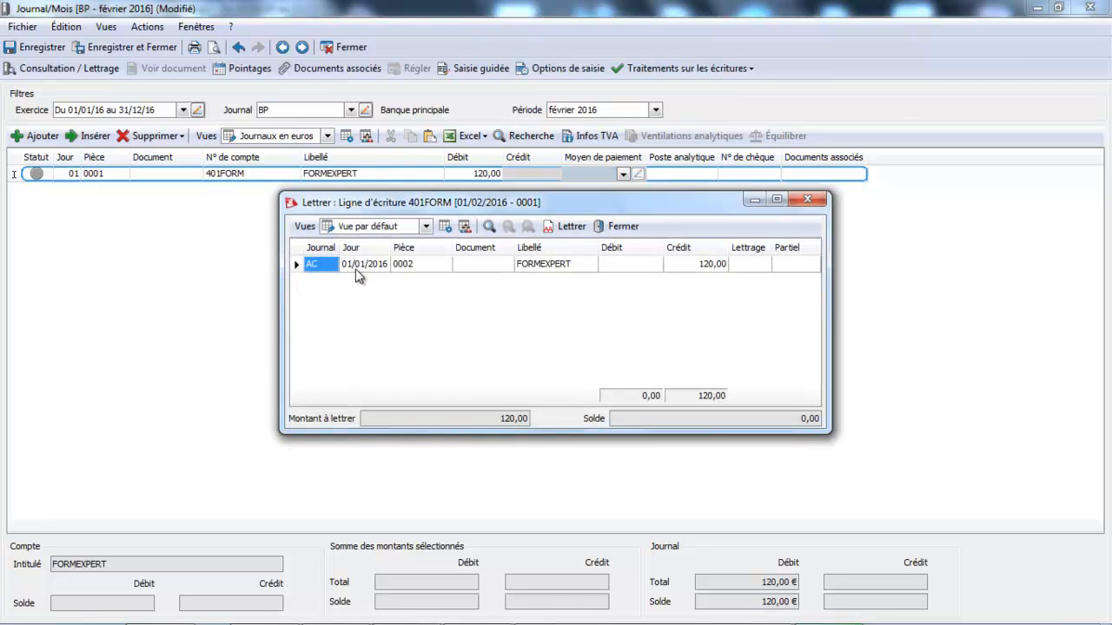
Match the 401FORM payment with the AC journal entry 0002 dated 01/01/2016 using Lettrer
click(362, 266)
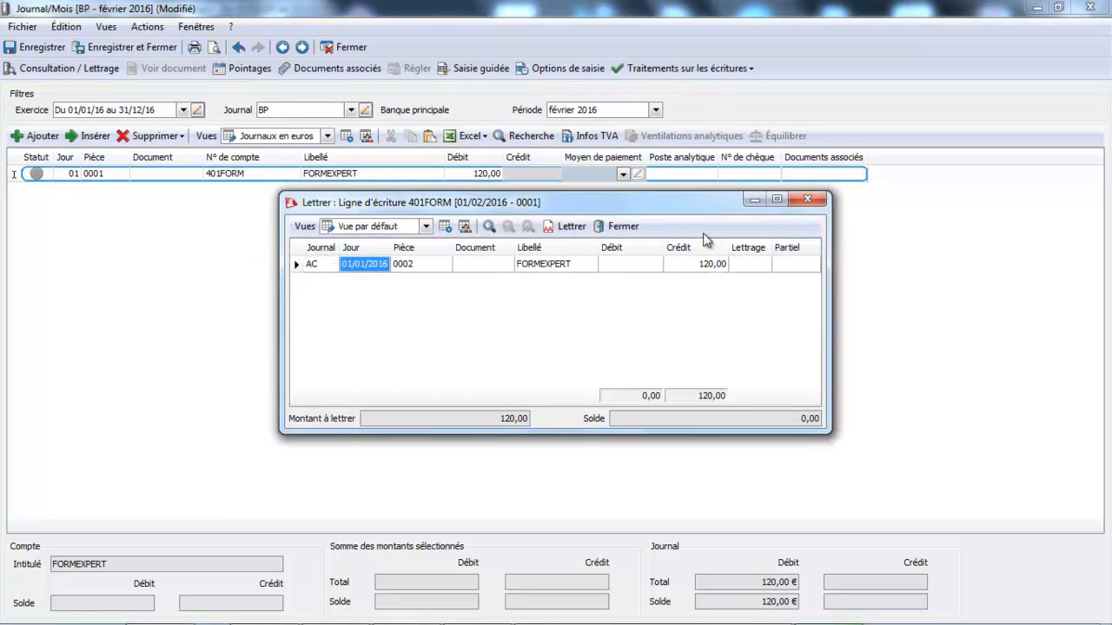
click(567, 228)
click(807, 199)
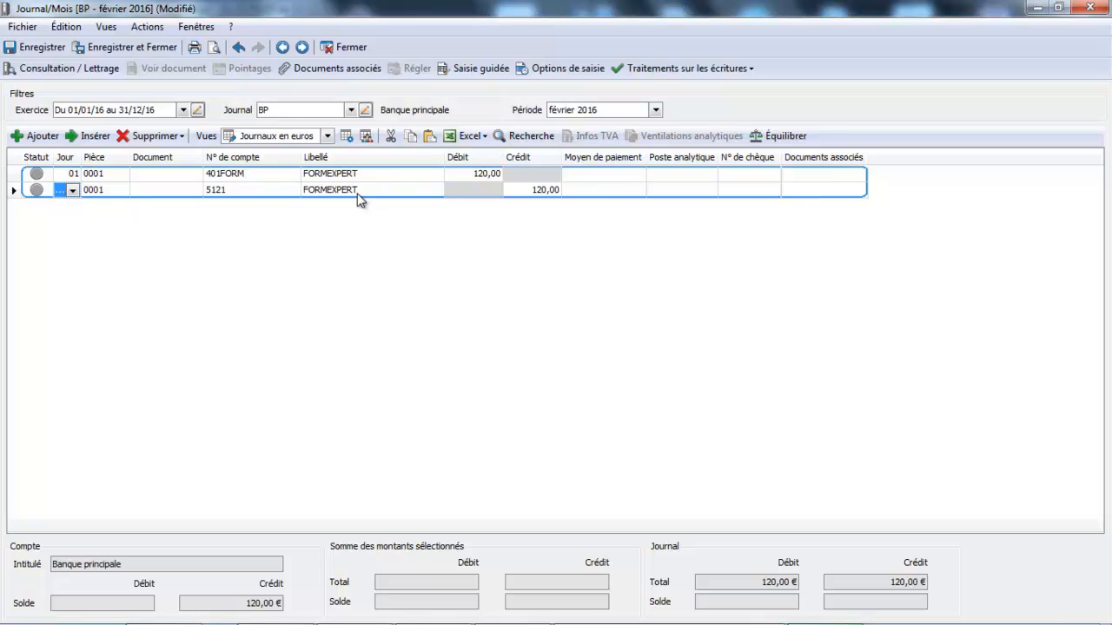
Switch to the OD miscellaneous operations journal, saving the changes to the bank journal
click(352, 109)
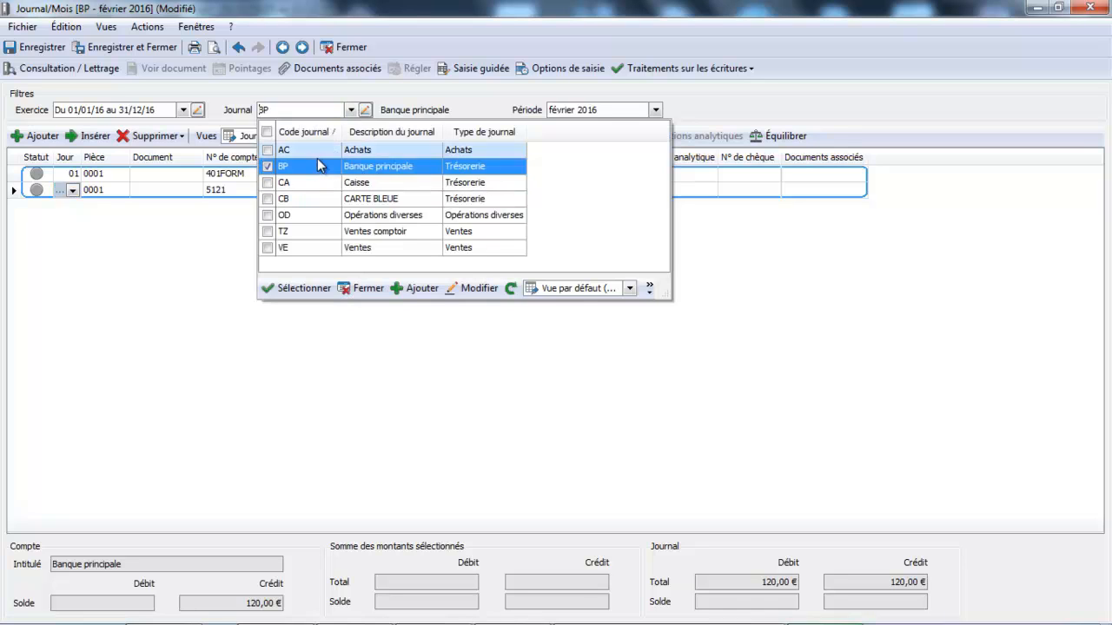
click(302, 222)
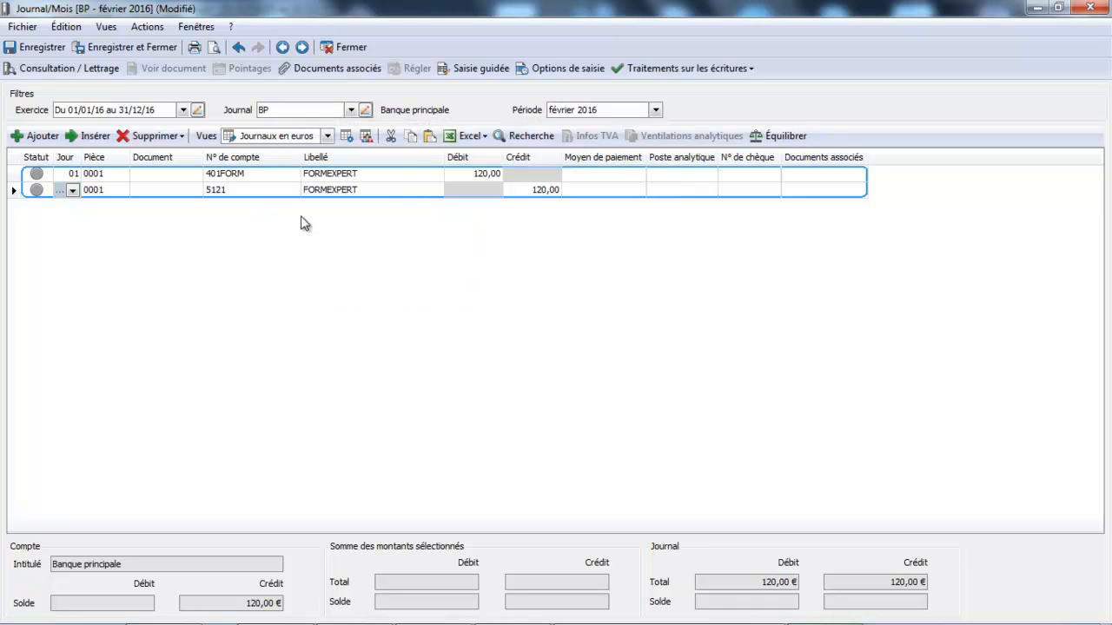
click(577, 343)
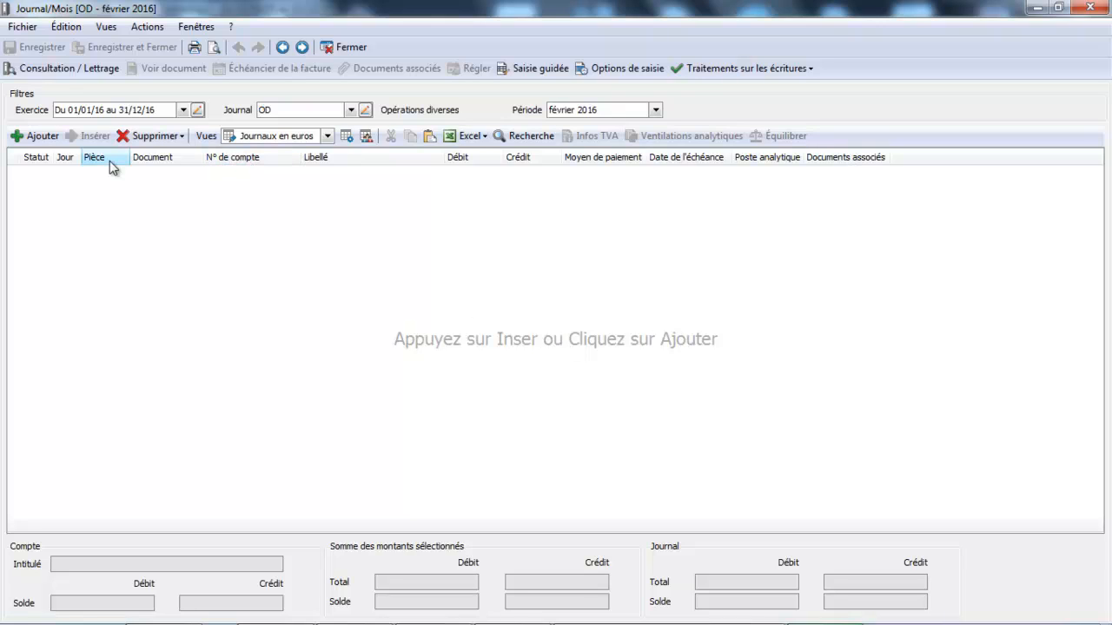
Add an OD journal entry dated day 01 crediting account 44586, Taxes sur le chiffre d'affaires sur factures non parvenues, with 20
click(41, 139)
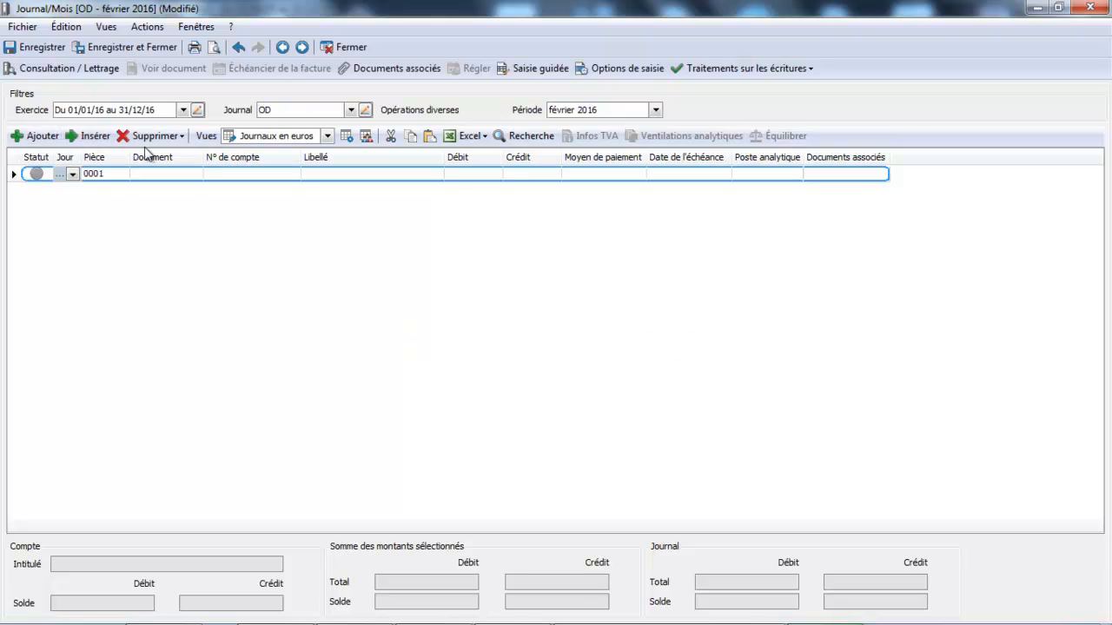
click(272, 177)
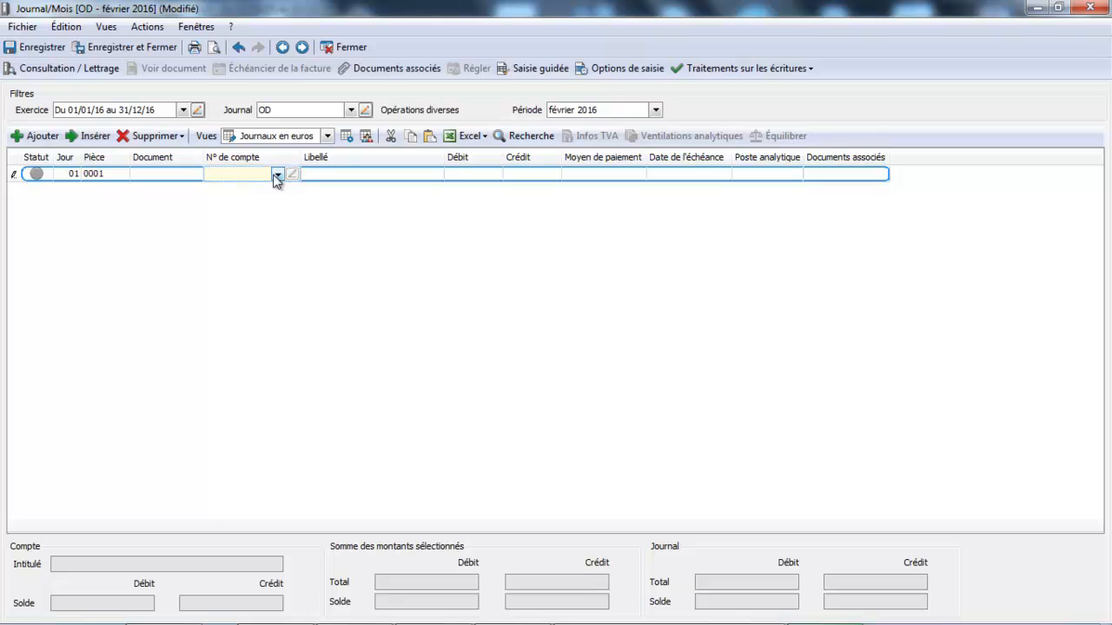
text(4458)
click(275, 176)
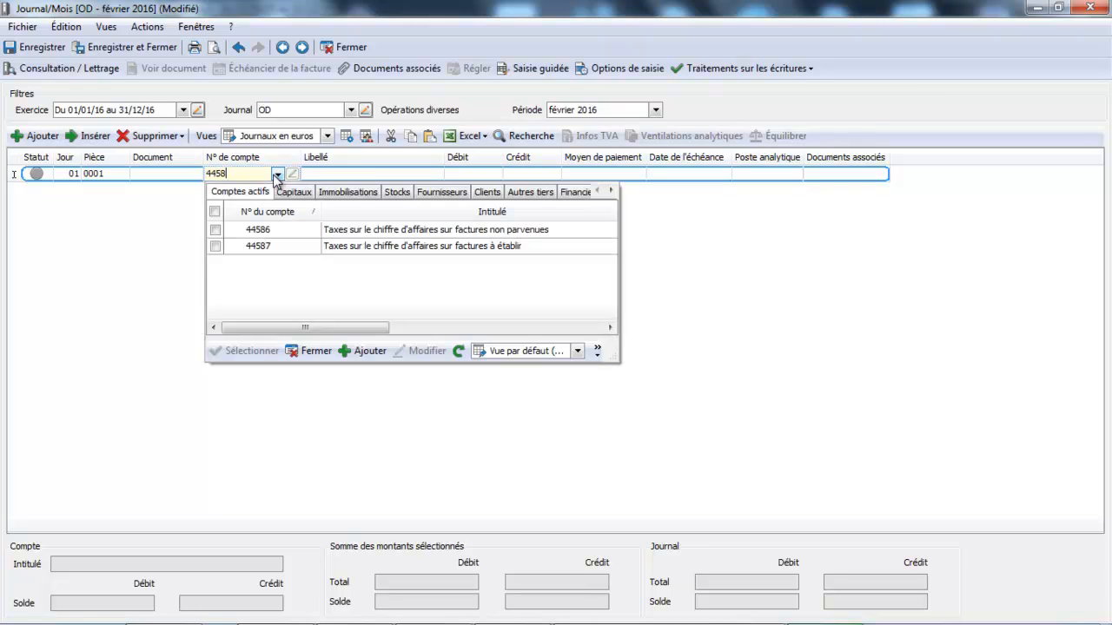
text(6)
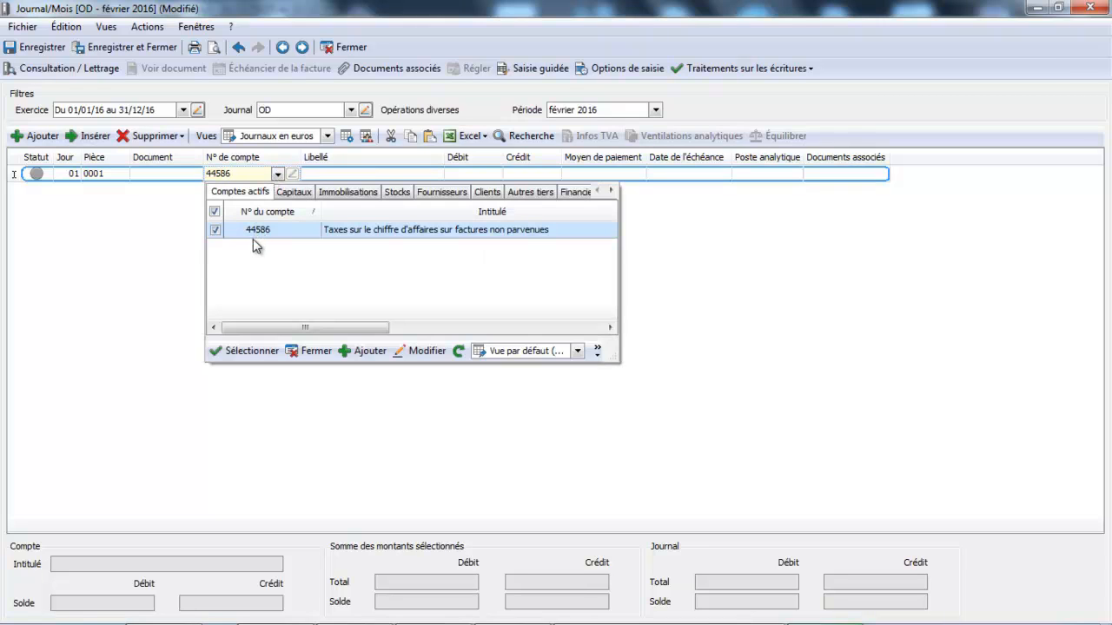
double_click(257, 231)
key(Tab)
key(Tab)
key(Tab)
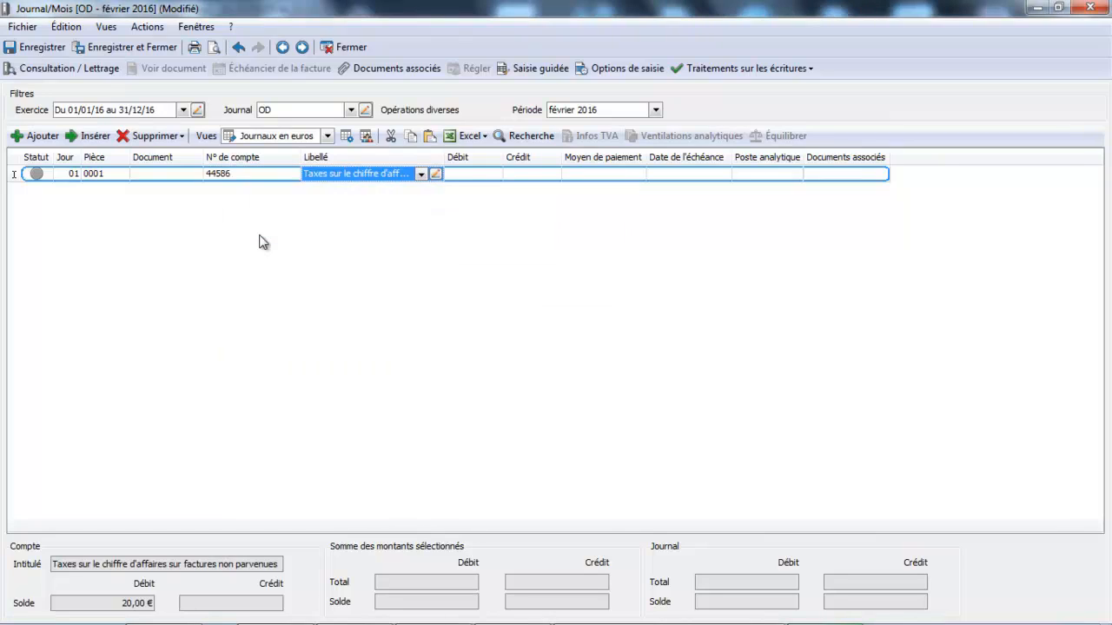
text(20)
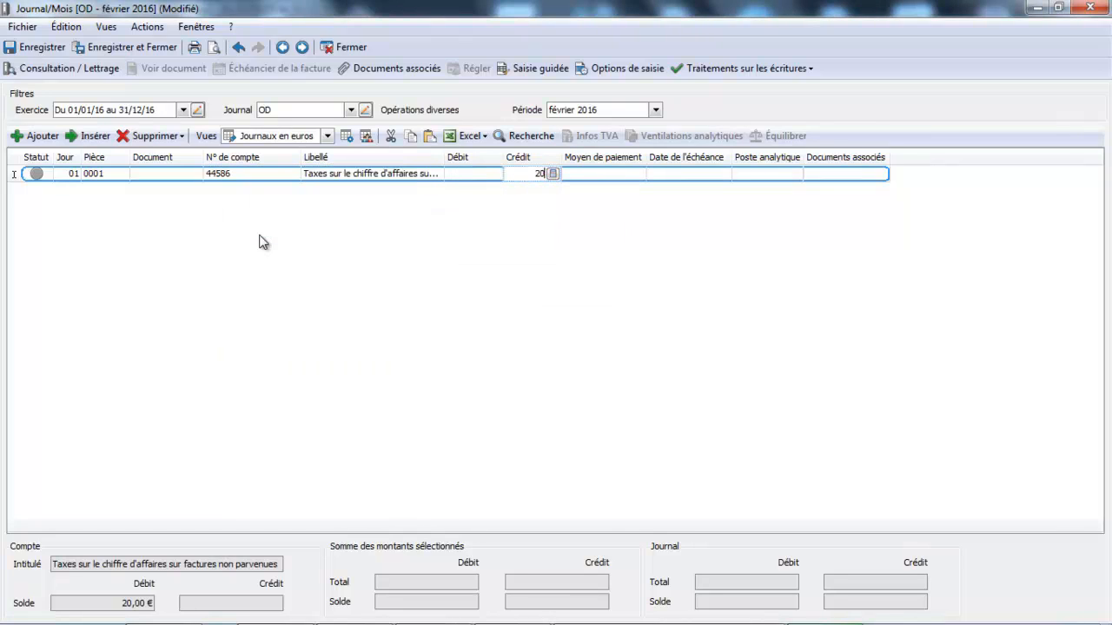
key(Return)
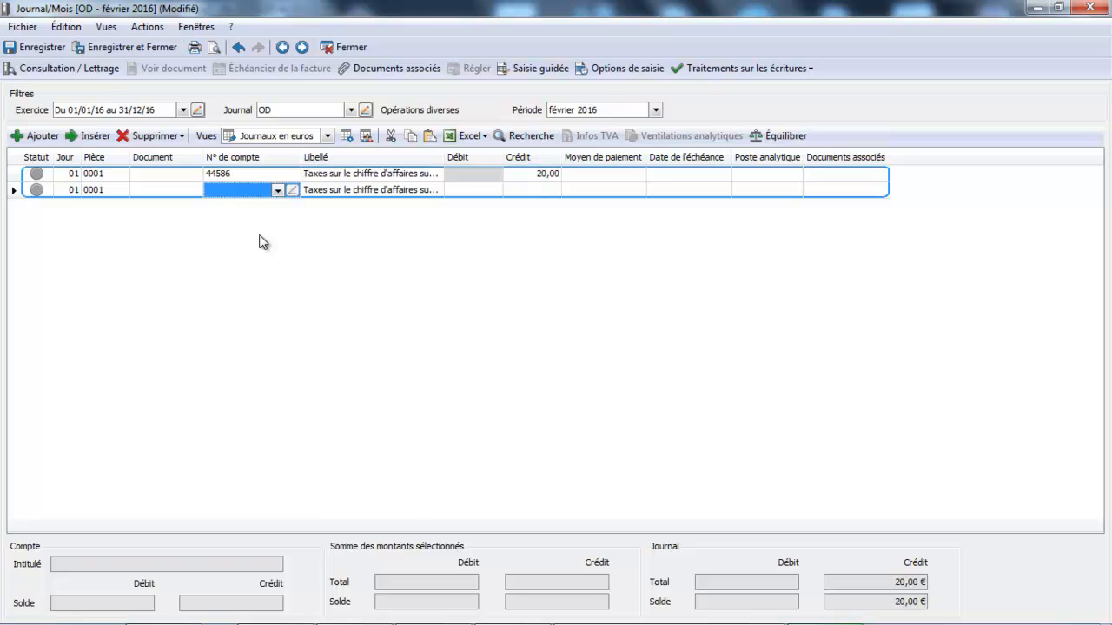
Assign deductible VAT account 4456613 to the second line of entry 0001
text(4456)
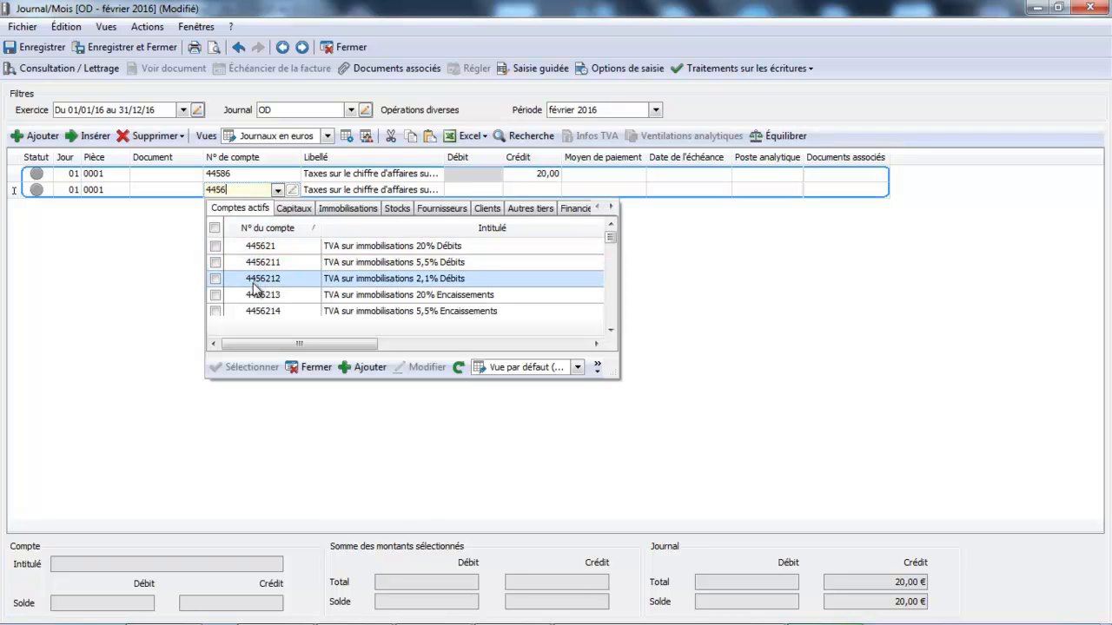
click(610, 330)
double_click(611, 330)
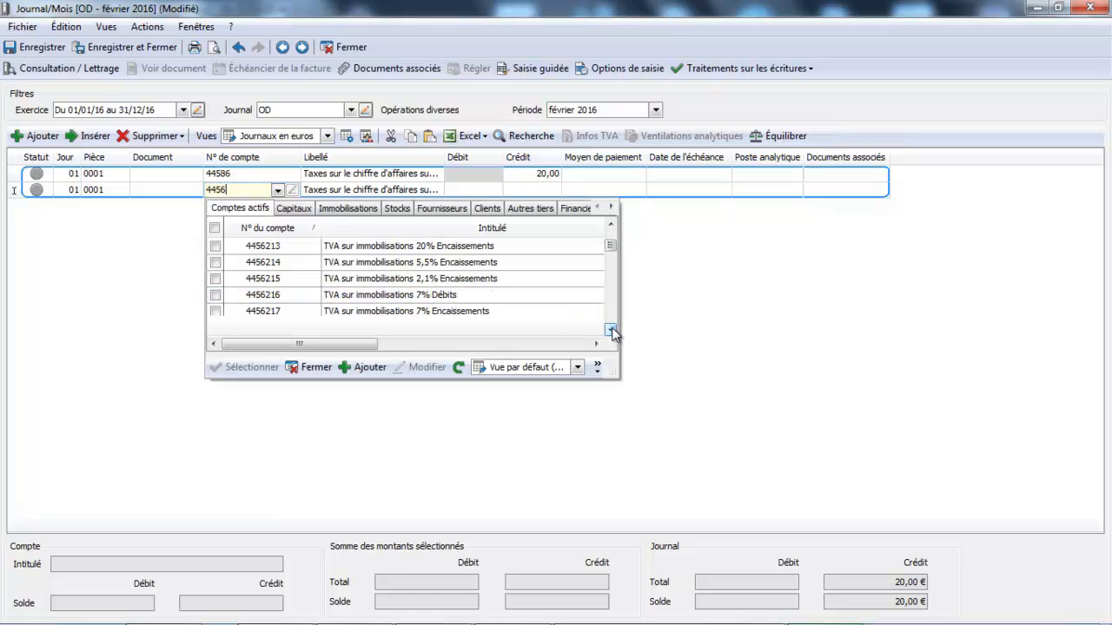
double_click(611, 330)
click(610, 330)
click(611, 330)
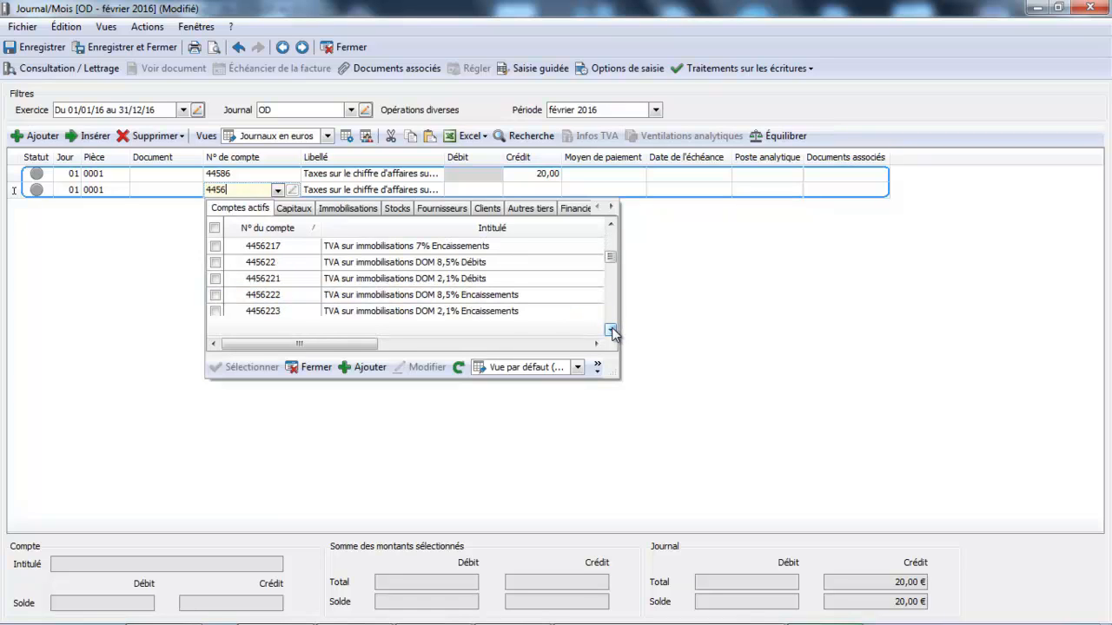
double_click(611, 330)
double_click(611, 330)
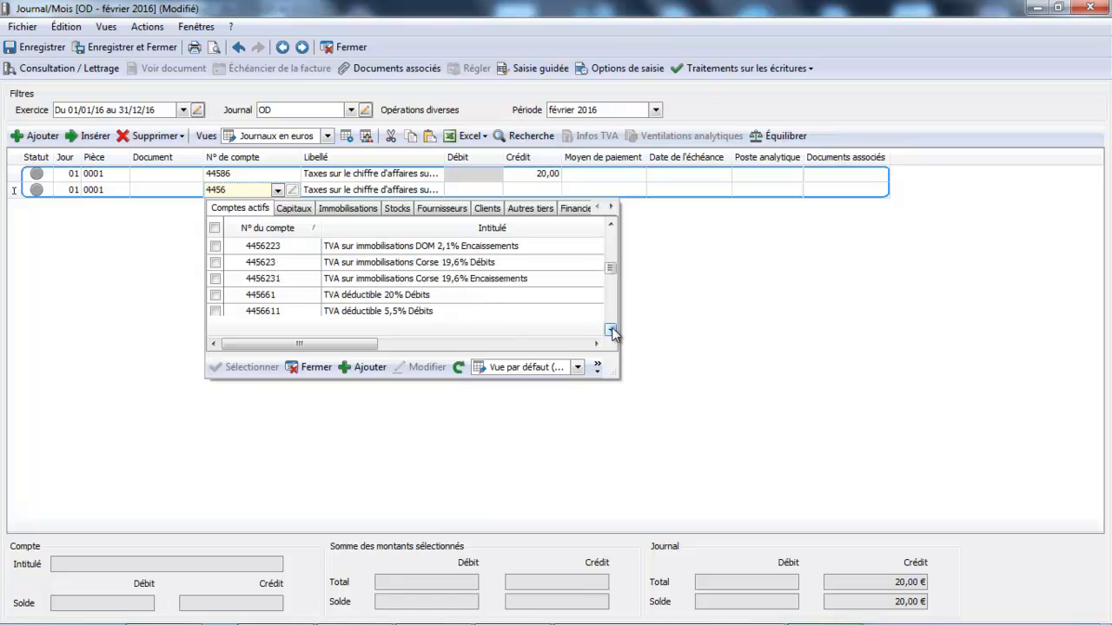
click(611, 330)
click(610, 330)
click(556, 310)
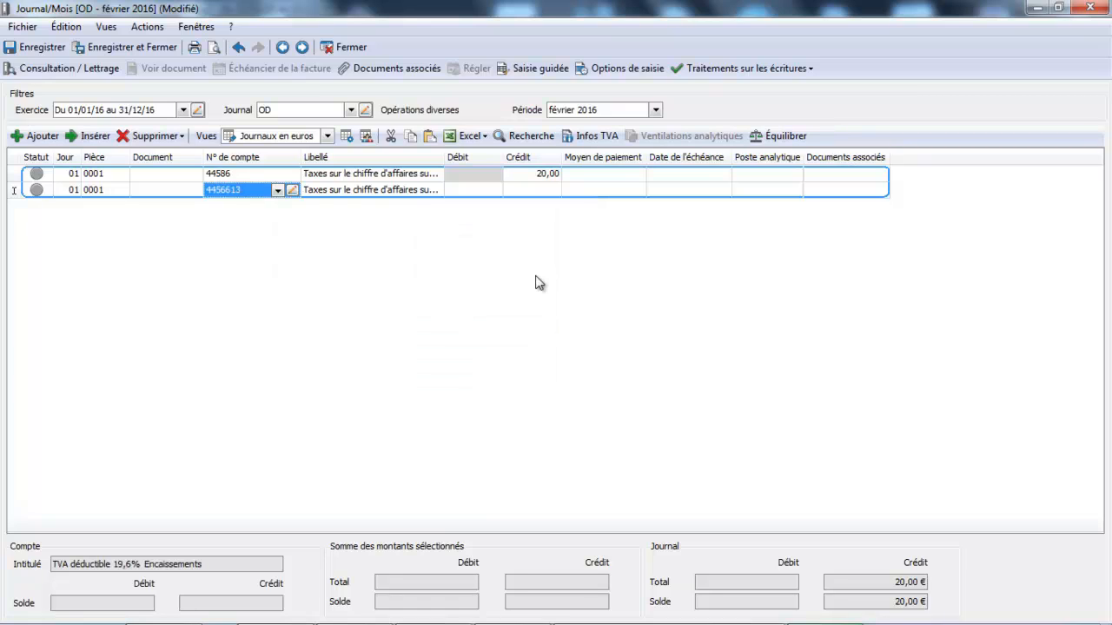
Debit the 4456613 line with 20 and save and close the OD journal
key(Tab)
key(Tab)
text(20)
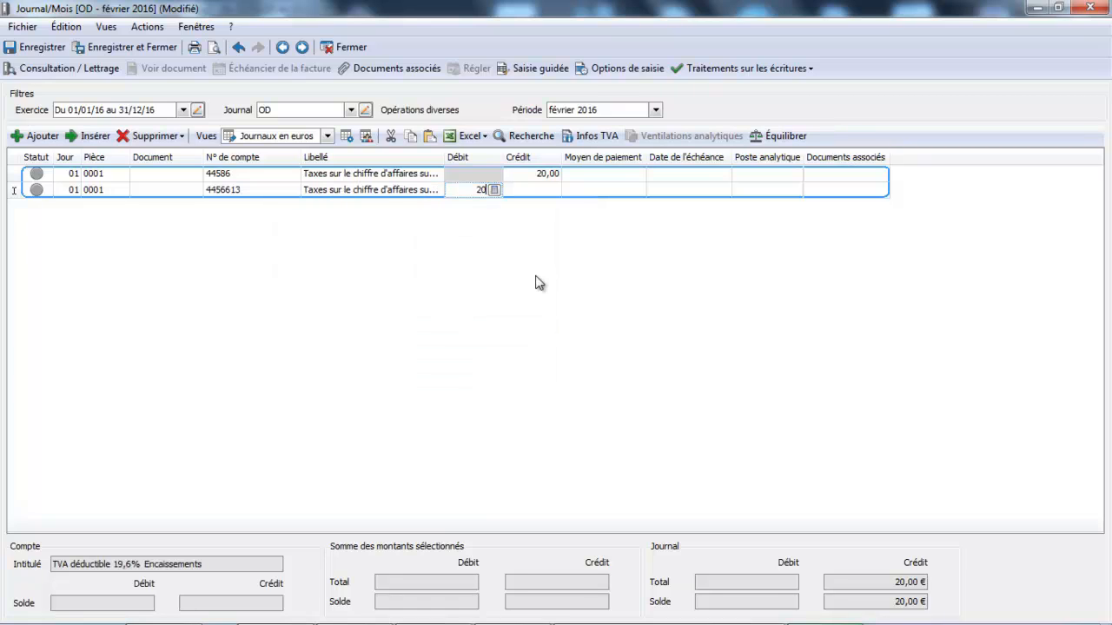
key(Return)
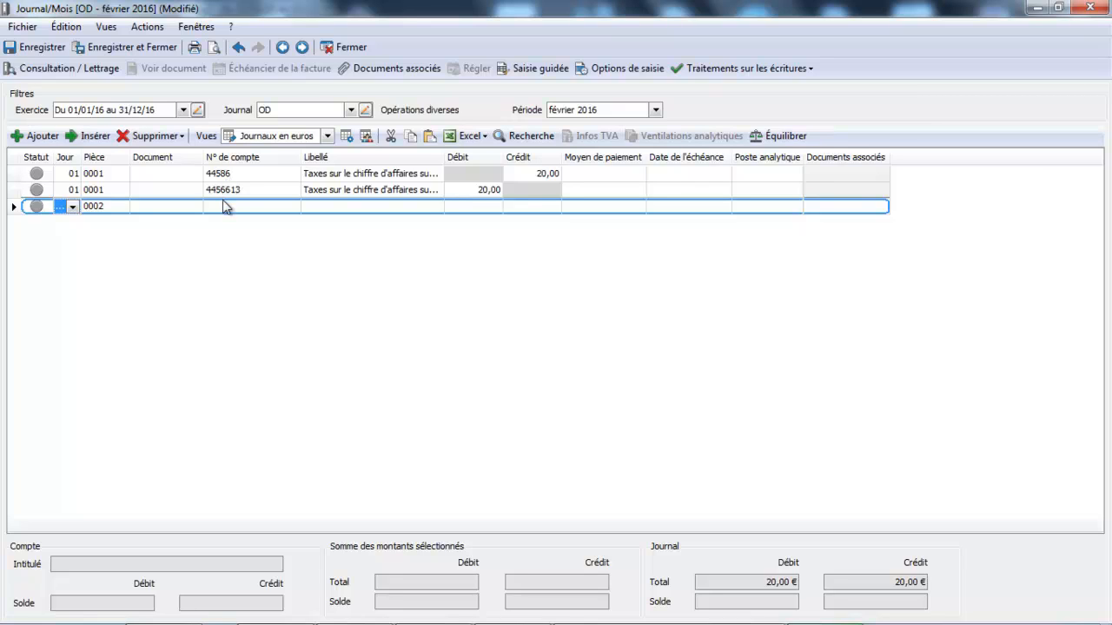
click(157, 49)
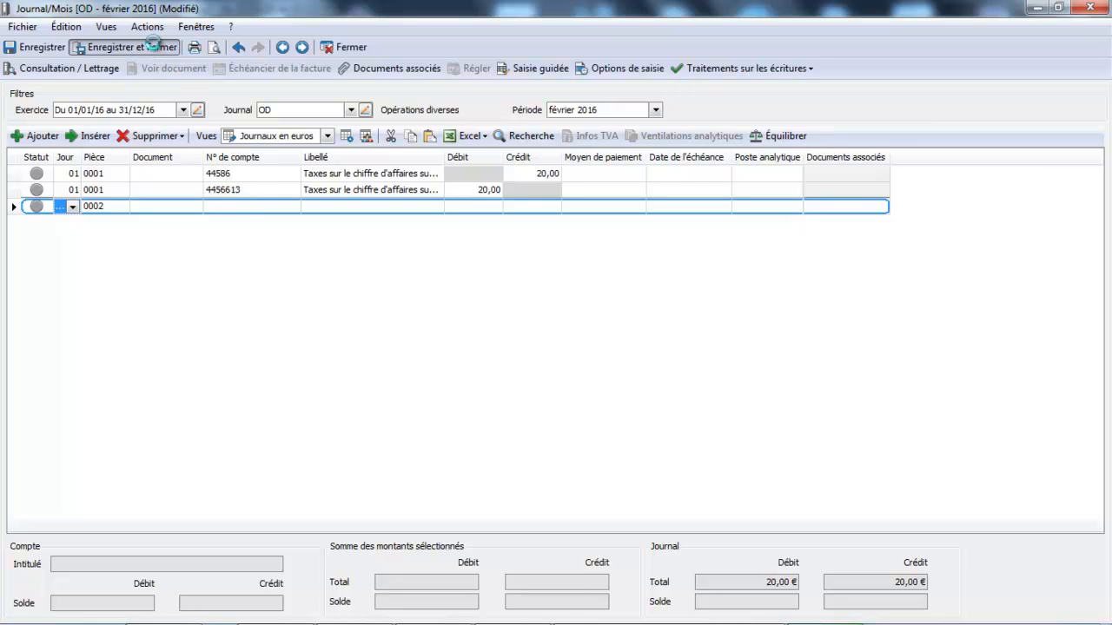